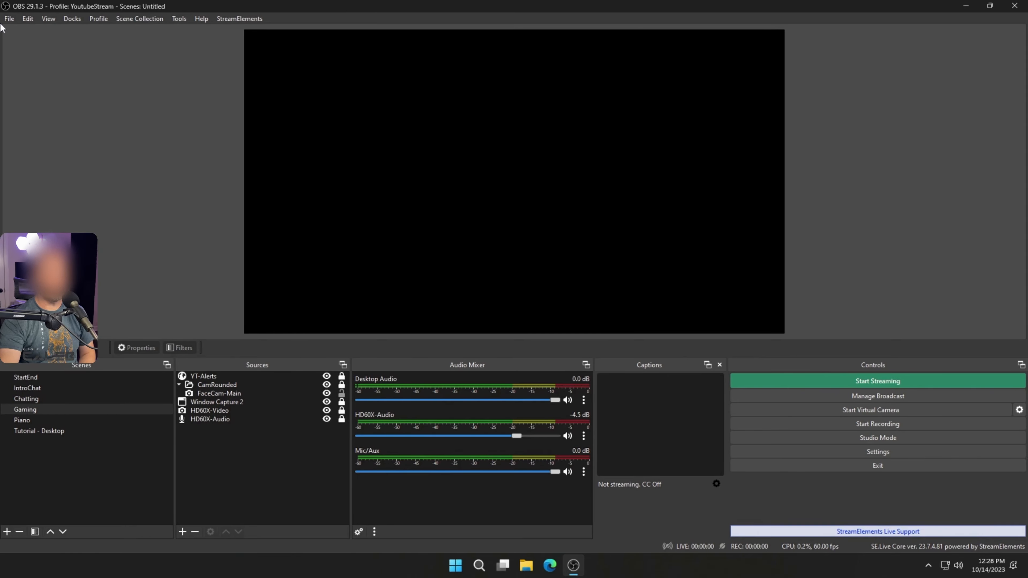
- Change the streaming service to Twitch in the stream settings and accept switching the encoder to NVIDIA NVENC H.264
left_click(8, 19)
left_click(38, 61)
left_click(311, 116)
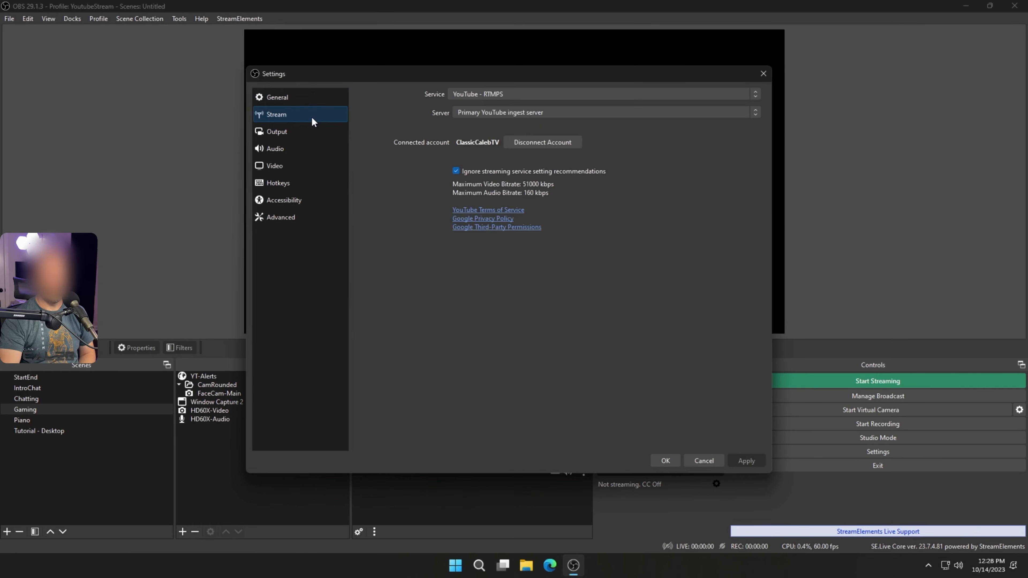
left_click(473, 97)
left_click(487, 113)
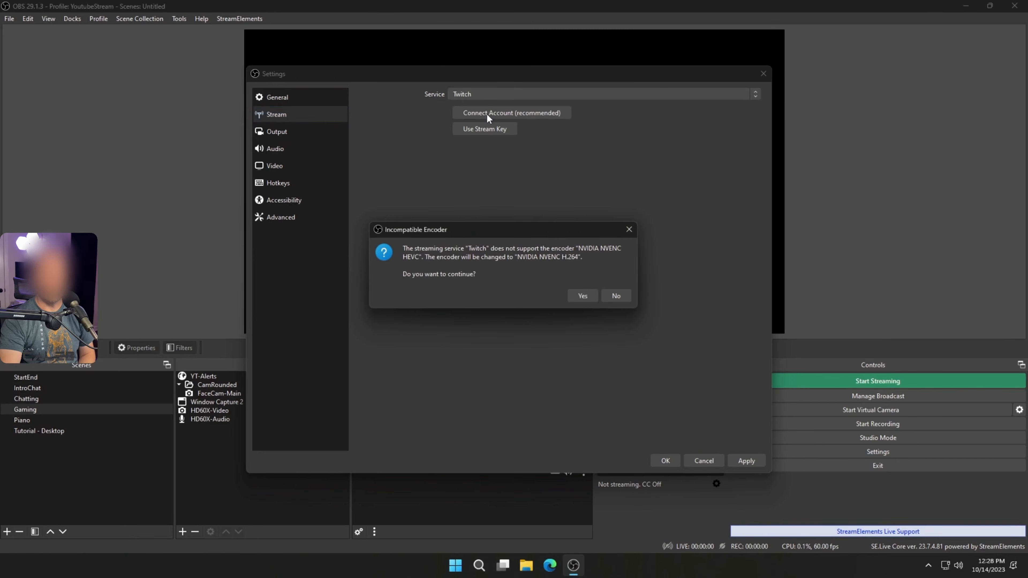
left_click(585, 298)
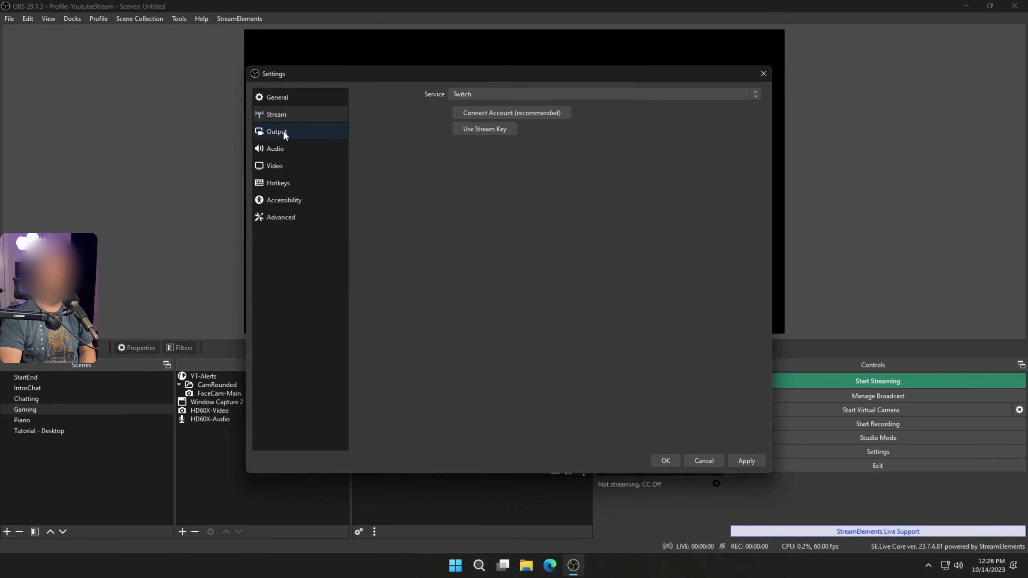
- Switch the output mode to Advanced and choose NVIDIA NVENC H.264 as the streaming video encoder
left_click(284, 135)
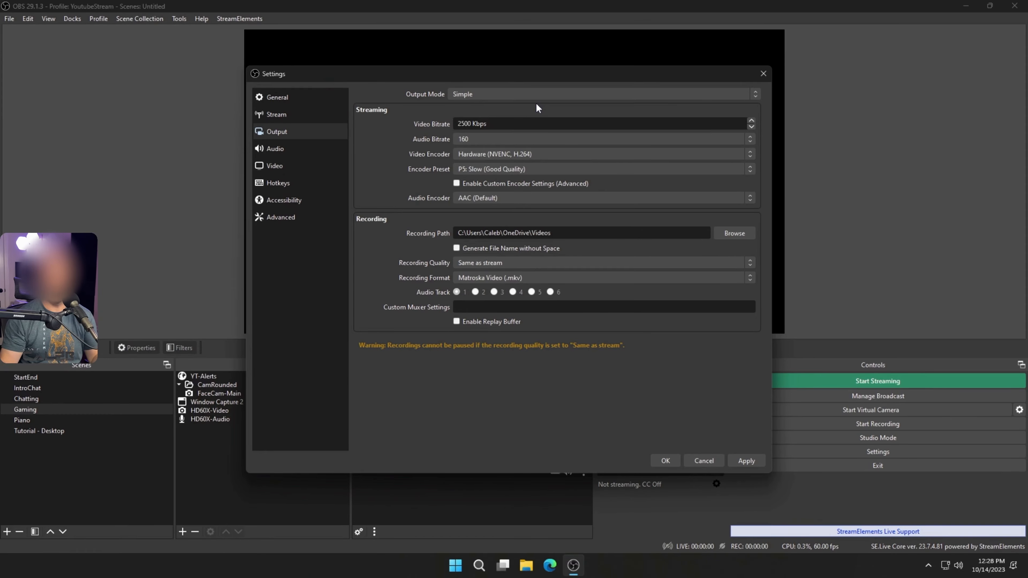
left_click(535, 96)
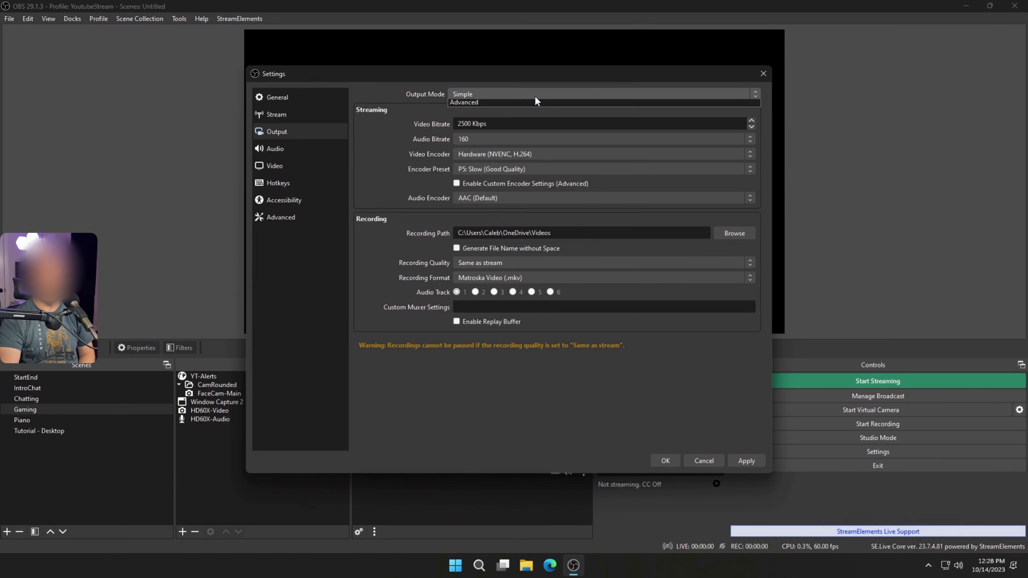
left_click(528, 114)
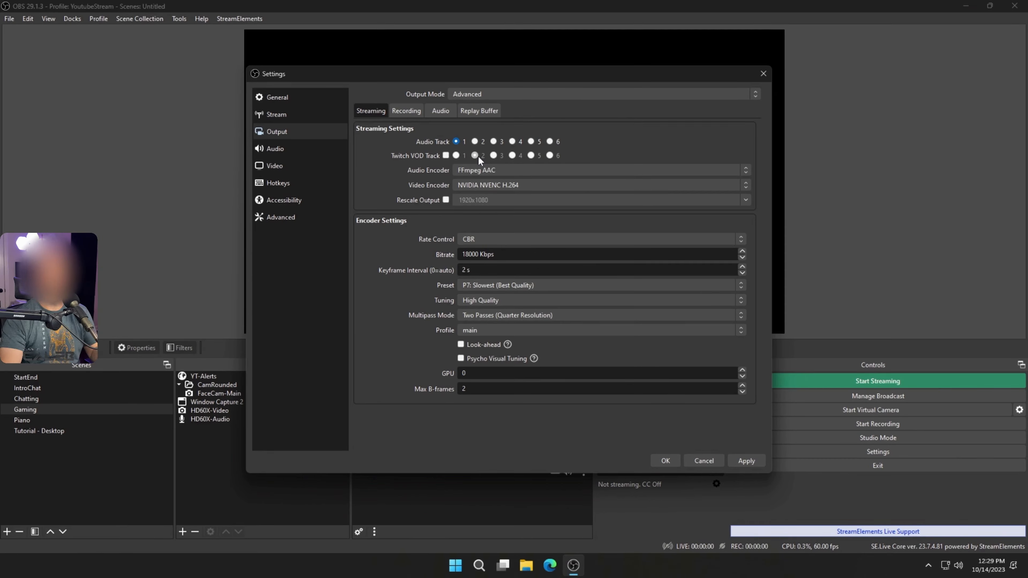
left_click(473, 185)
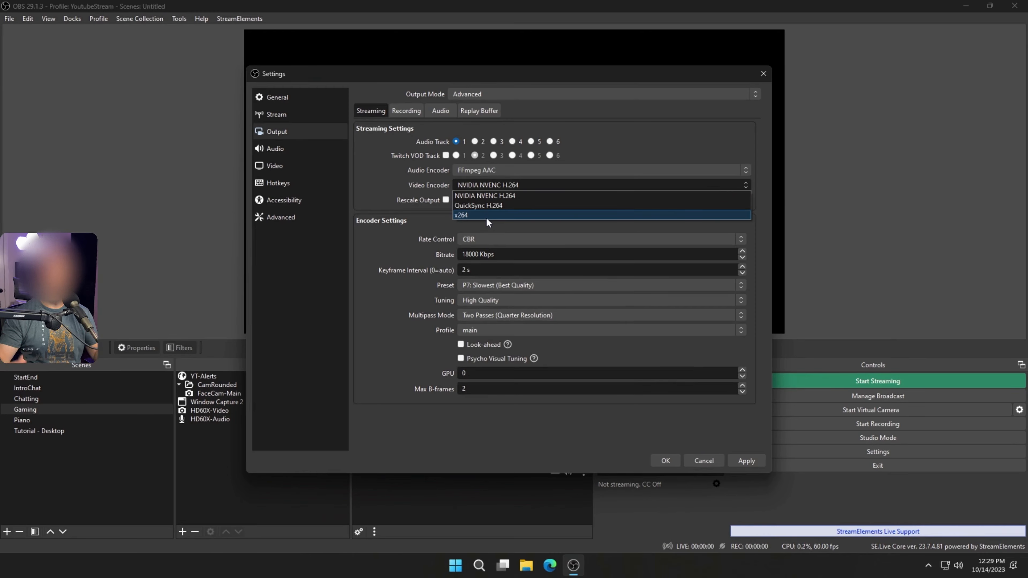
left_click(513, 194)
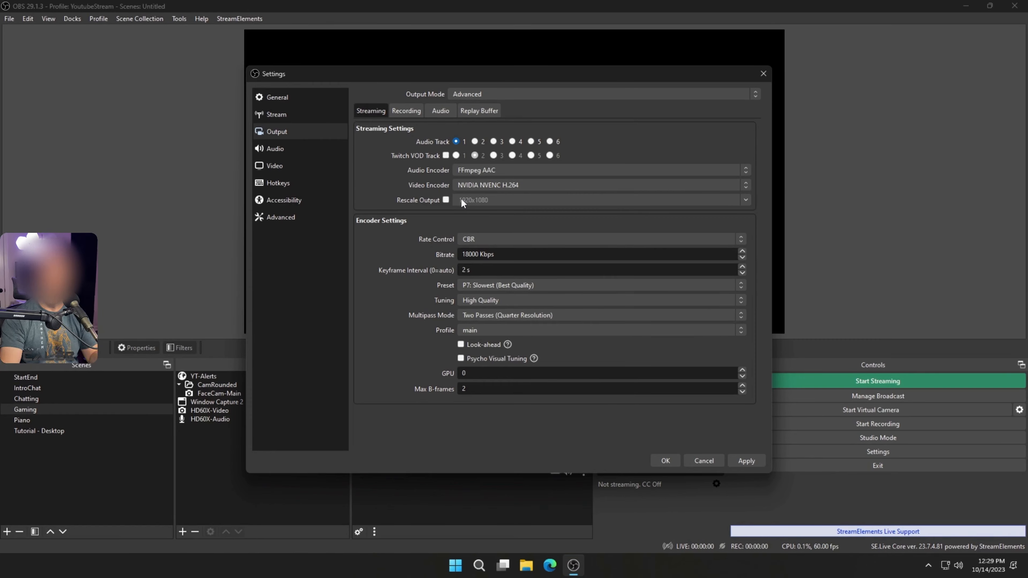
- Set the streaming encoder's rate control to CBR and its bitrate to 7500 Kbps
left_click(480, 239)
left_click(480, 247)
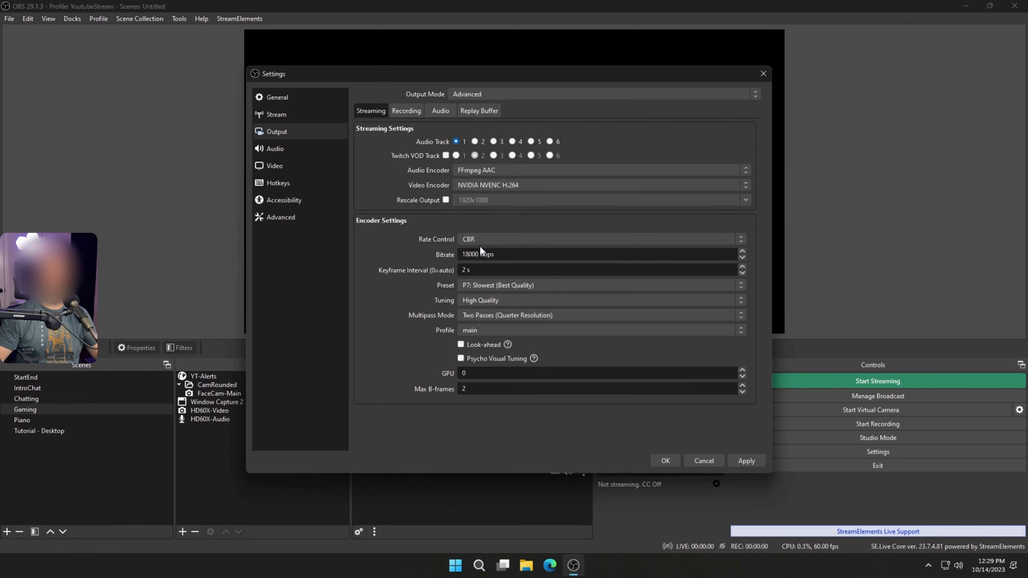
left_click_drag(462, 254, 602, 265)
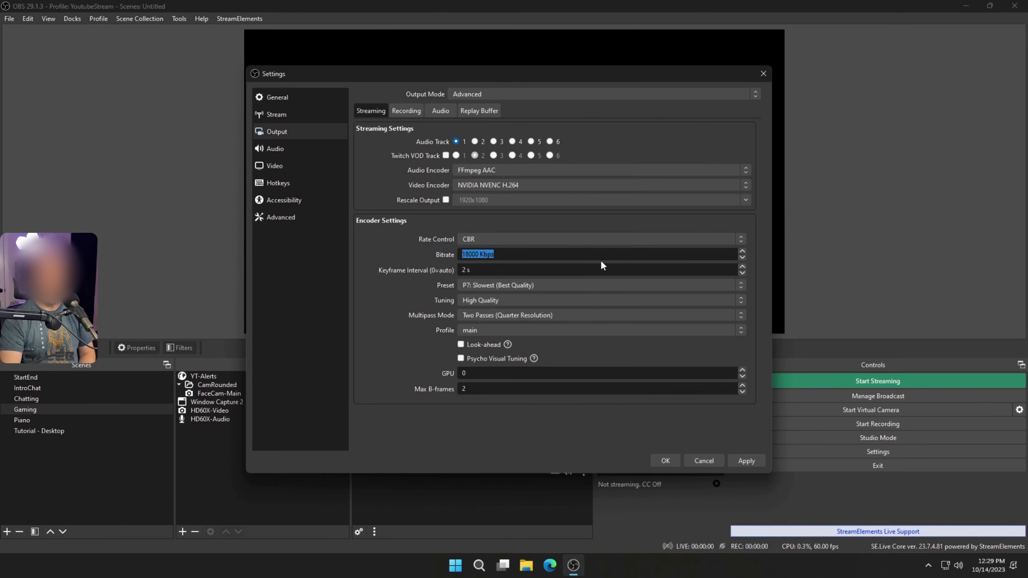
left_click(479, 254)
left_click_drag(479, 254, 457, 254)
type("75")
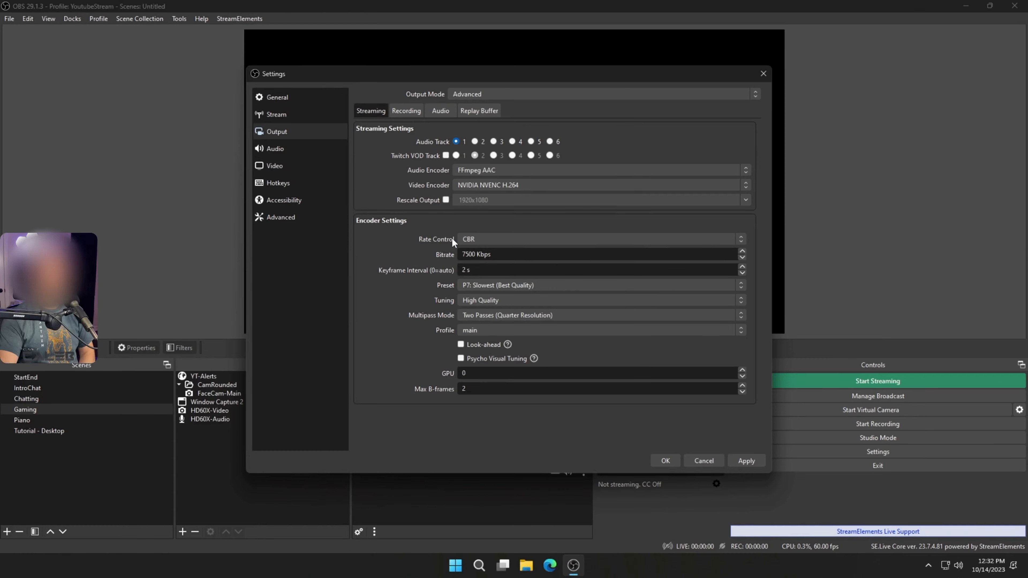
- Use the P7: Slowest (Best Quality) encoder preset with High Quality tuning
left_click(512, 286)
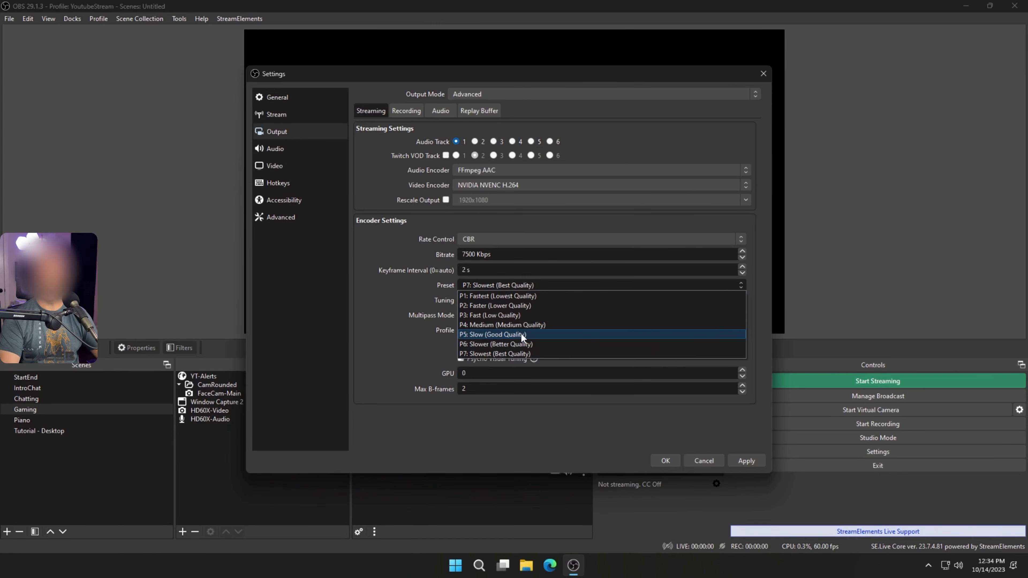
left_click(523, 352)
left_click(503, 300)
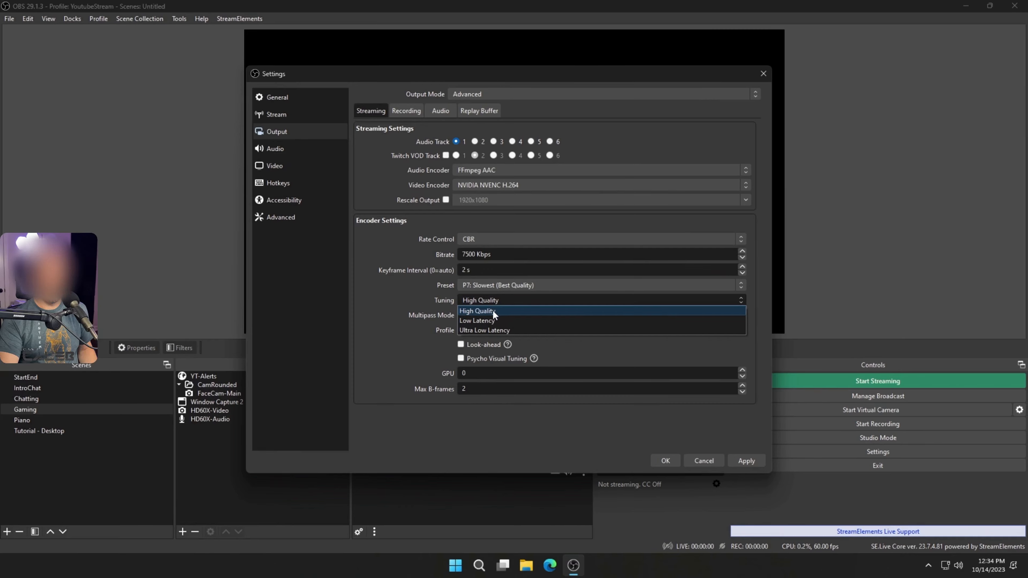
left_click(410, 302)
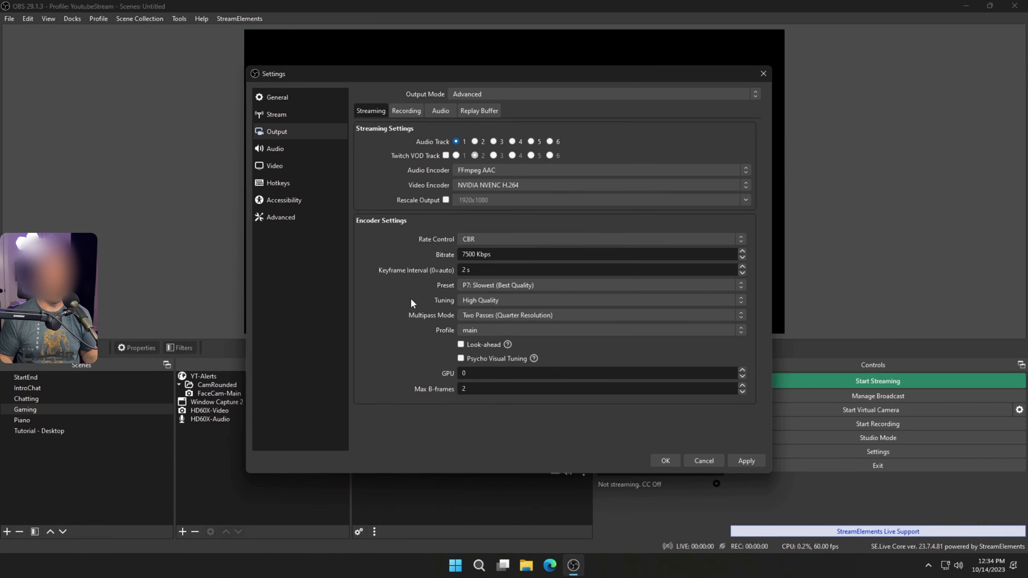
- Set the encoder's multipass mode to Two Passes (Quarter Resolution) and its profile to main
left_click(508, 316)
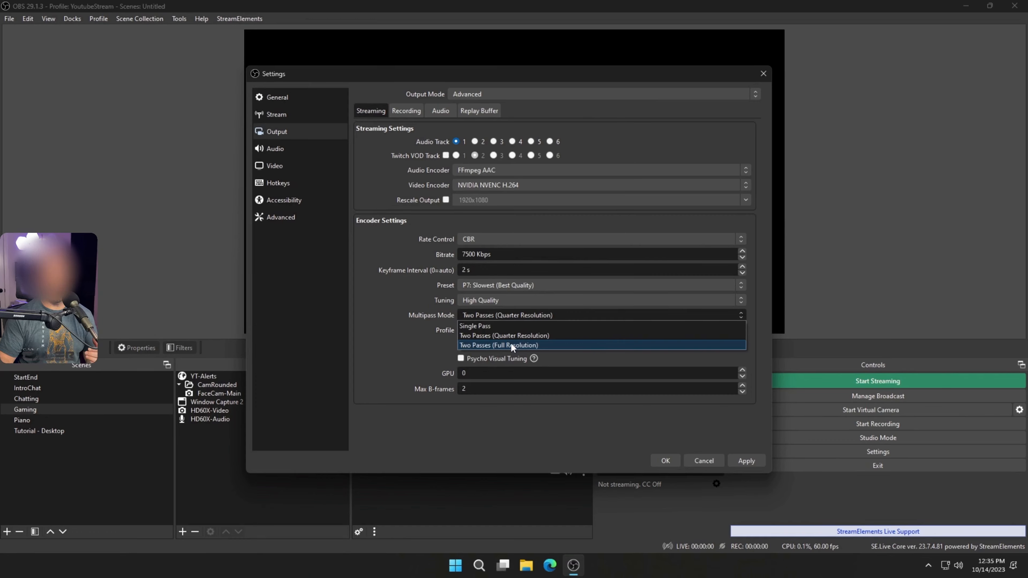
left_click(556, 336)
left_click(483, 331)
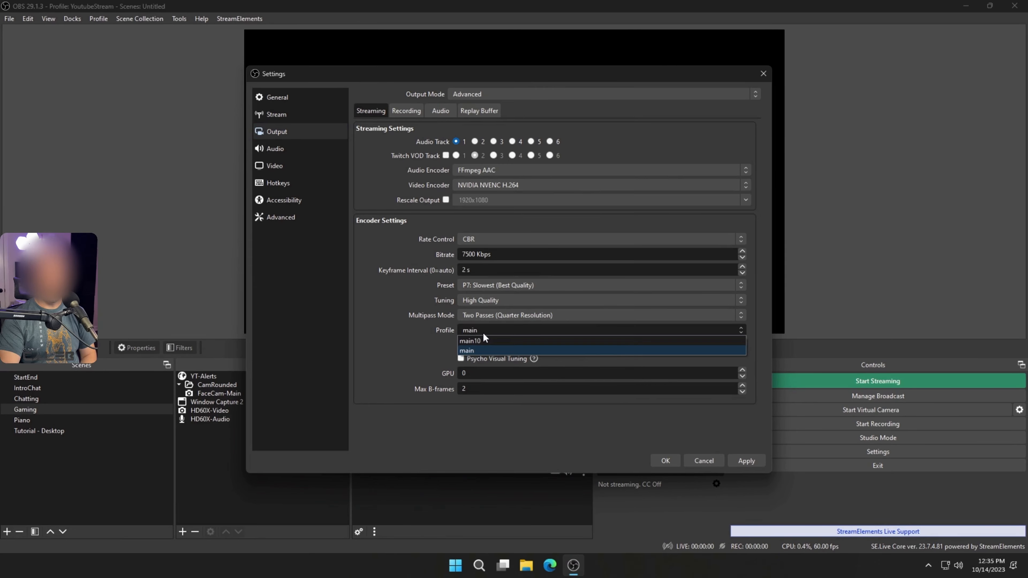
left_click(481, 350)
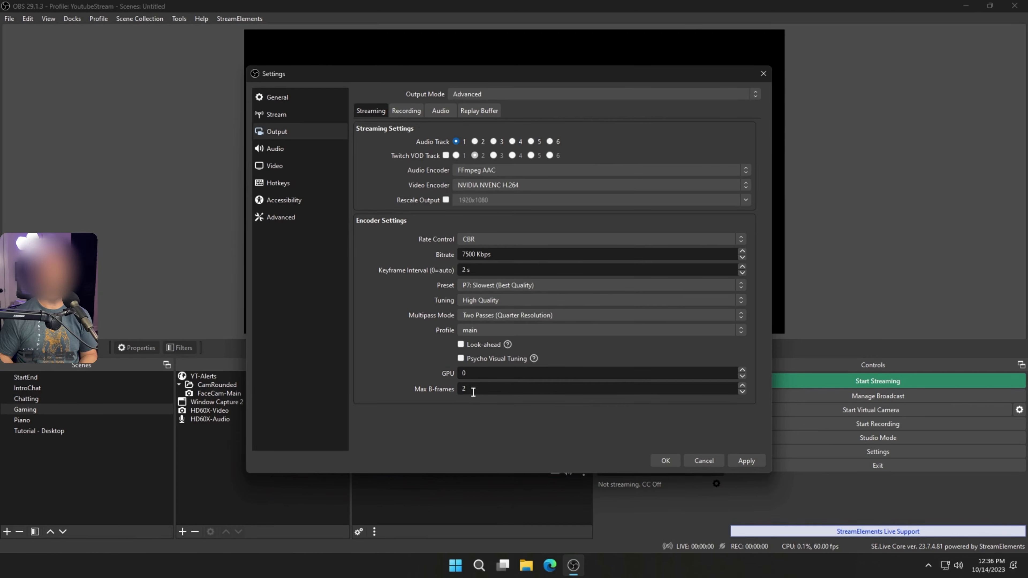
left_click(489, 185)
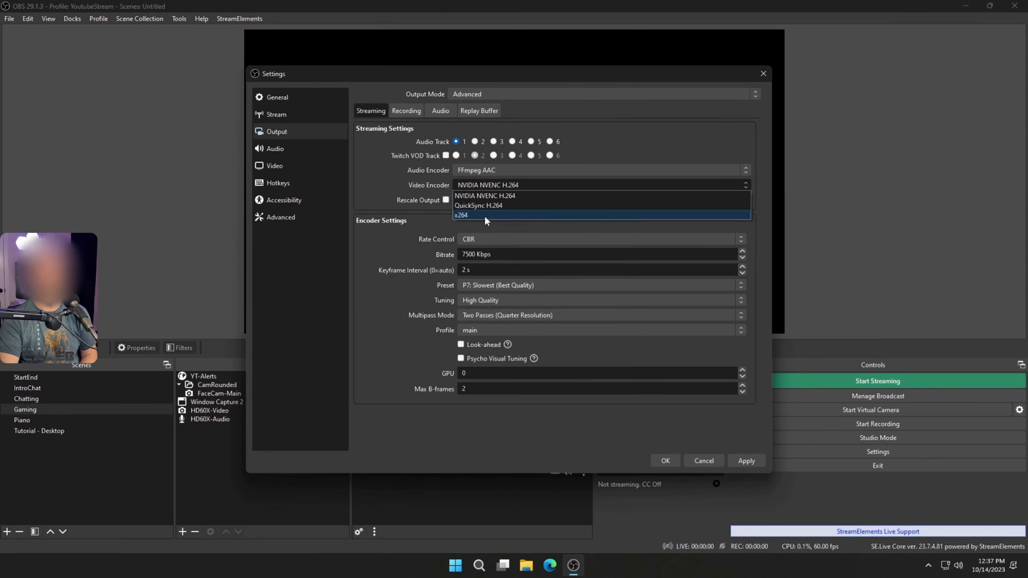
left_click(464, 252)
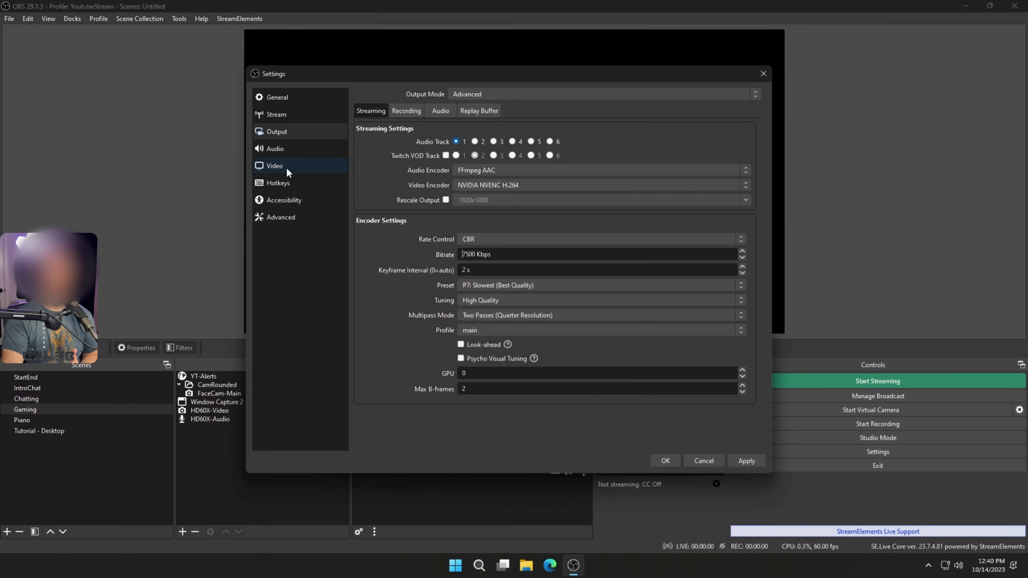
- Set the output (scaled) resolution to 1920x1080 in the video settings
left_click(286, 169)
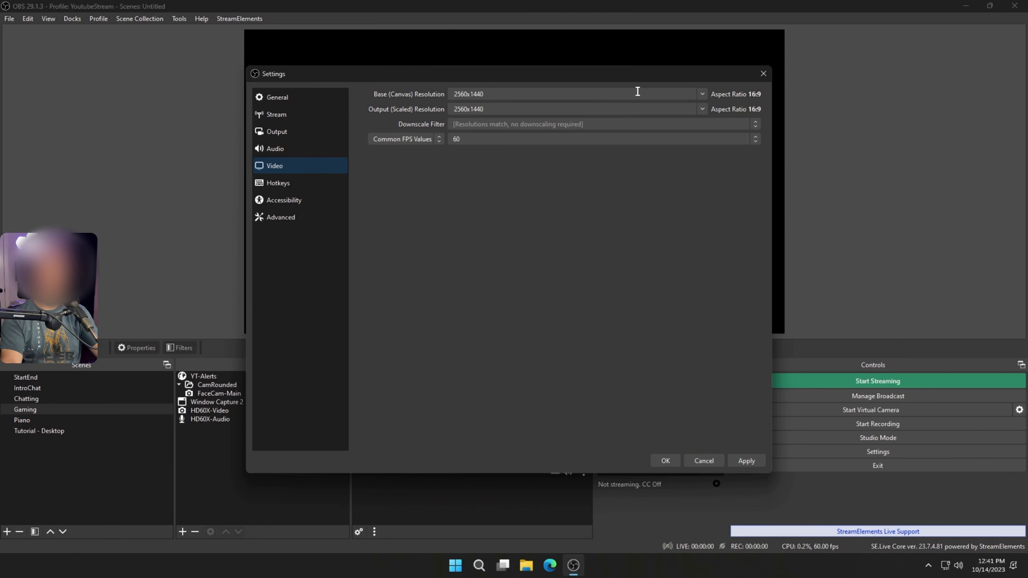
left_click(704, 108)
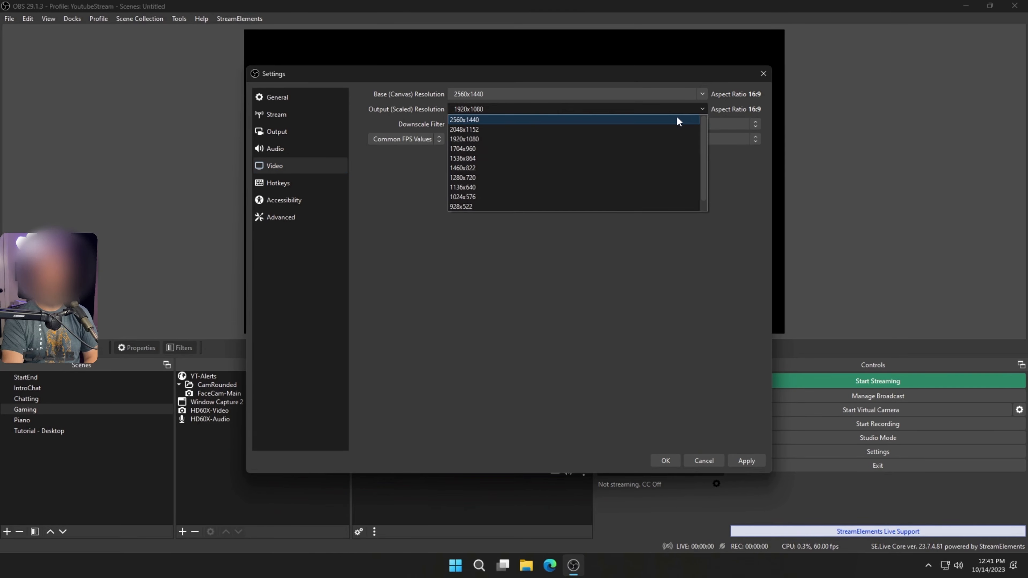
left_click(676, 117)
left_click(704, 108)
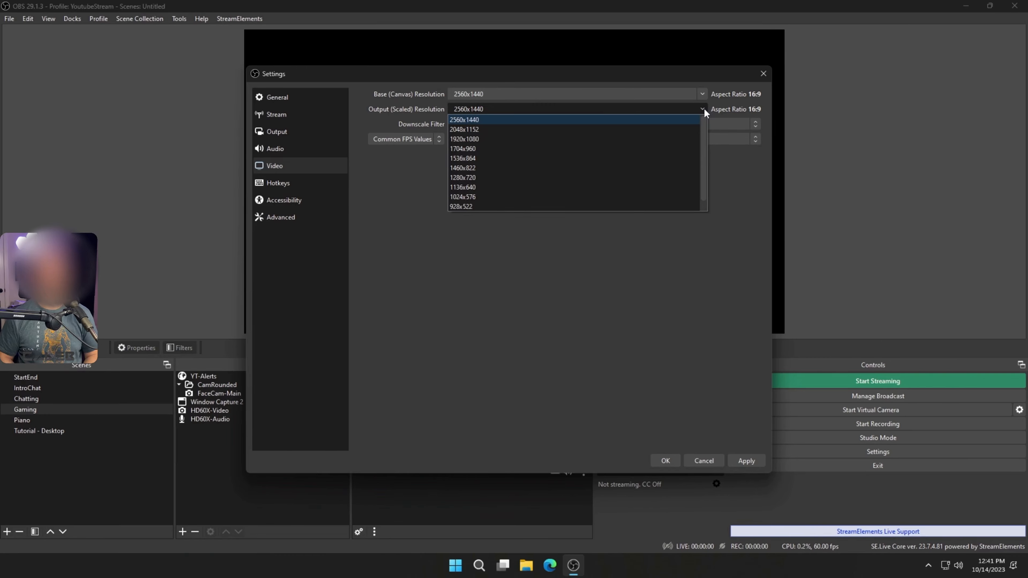
left_click(547, 138)
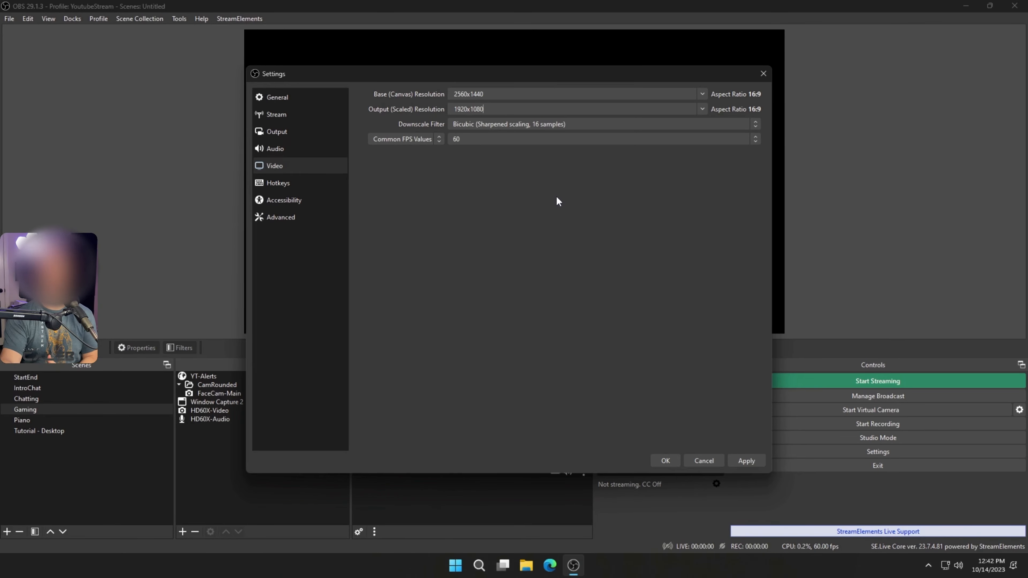
left_click(701, 109)
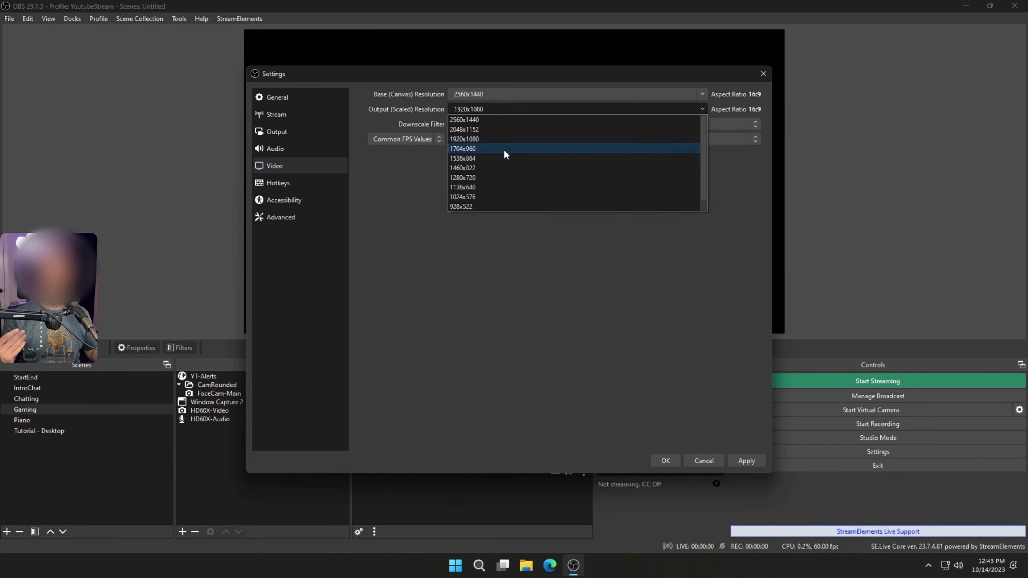
key("Escape")
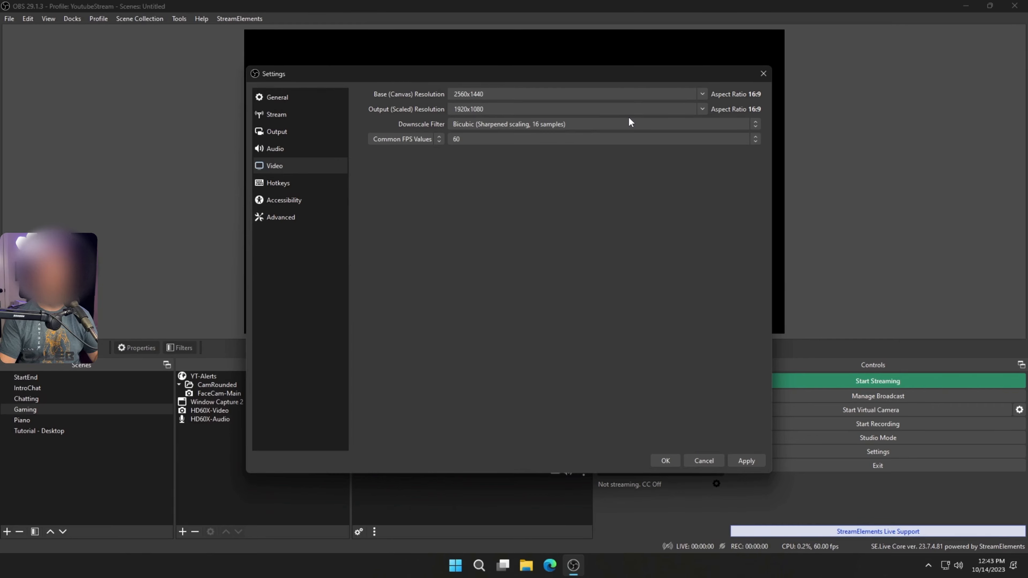
left_click(701, 110)
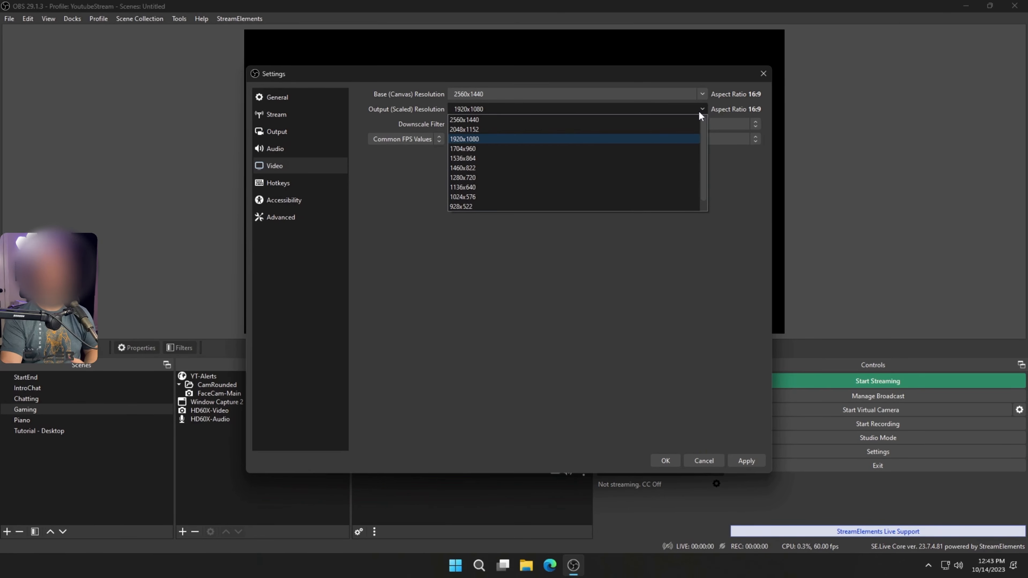
left_click(641, 139)
- Set the downscale filter to Bicubic (Sharpened scaling, 16 samples) and the common FPS value to 60
left_click(496, 124)
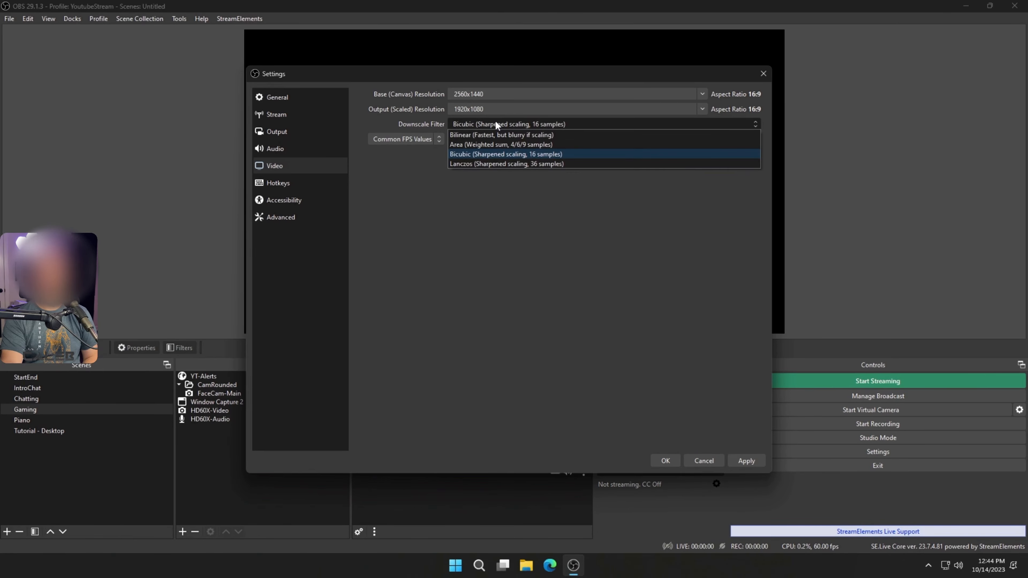
left_click(576, 155)
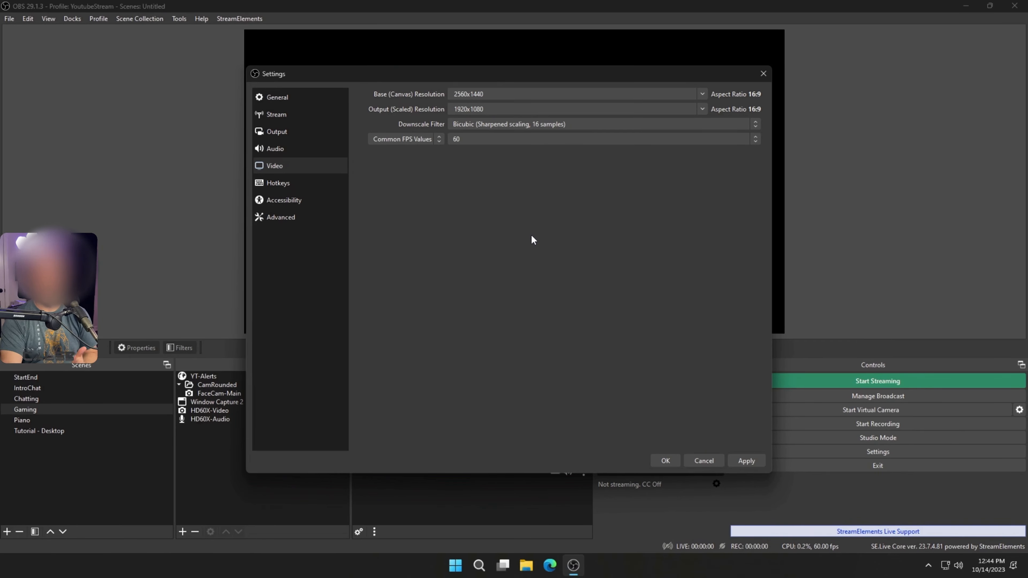
left_click(579, 140)
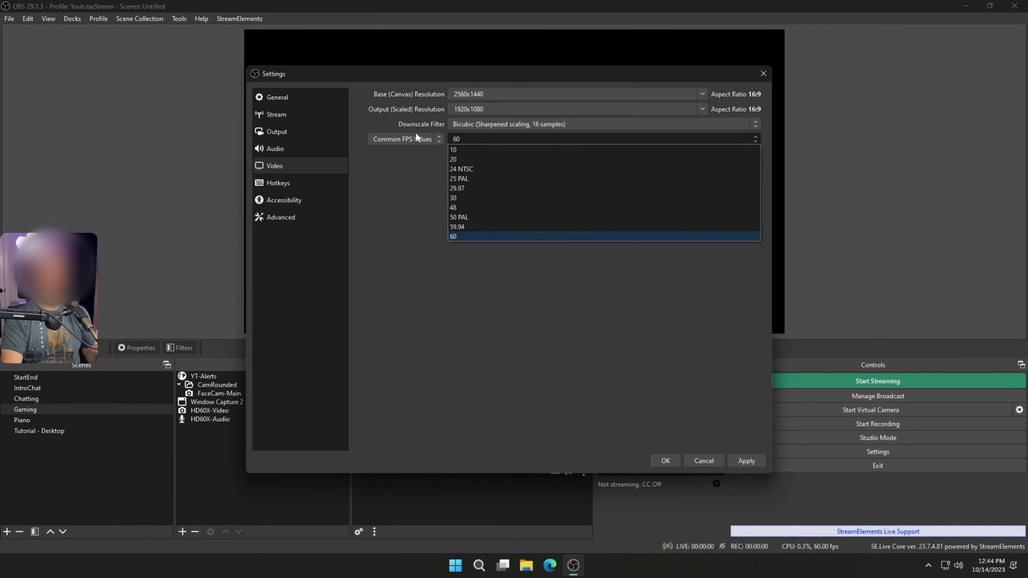
left_click(468, 197)
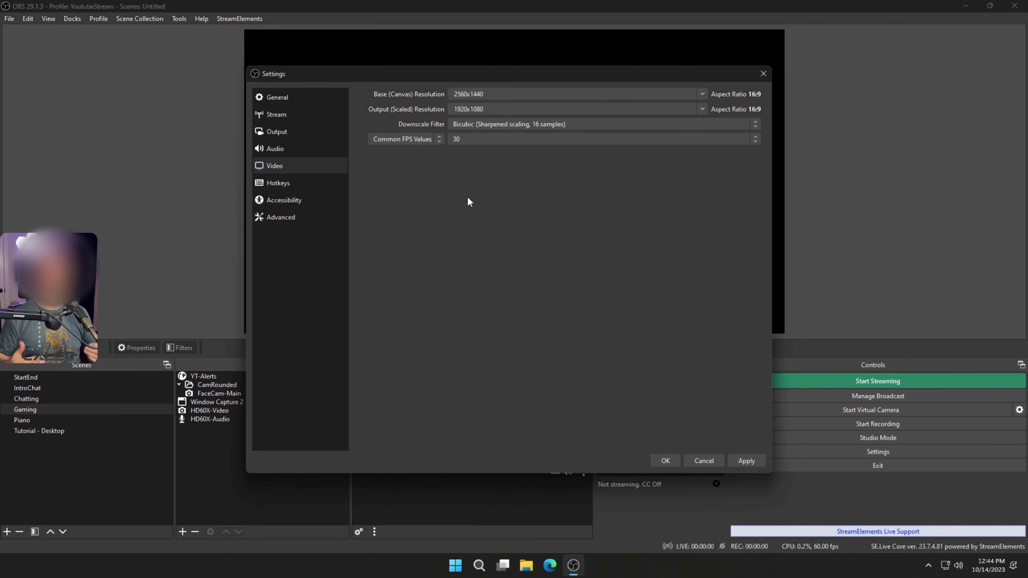
left_click(480, 134)
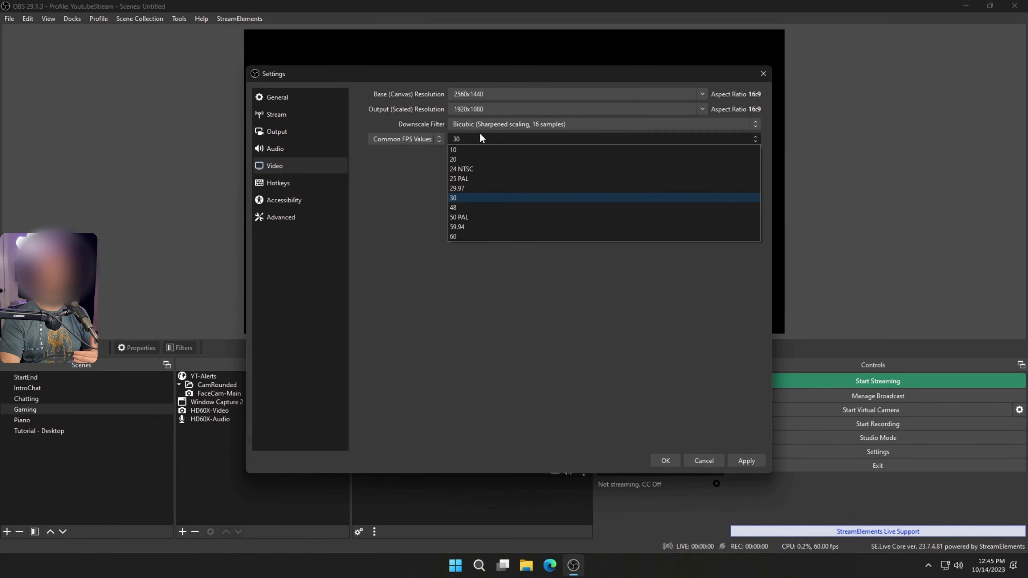
left_click(467, 237)
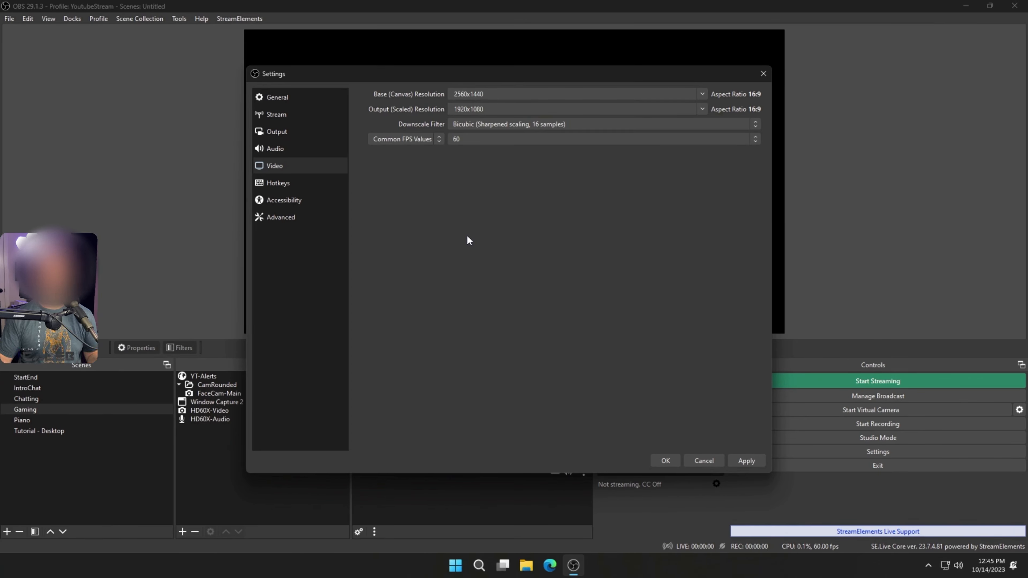
left_click(512, 138)
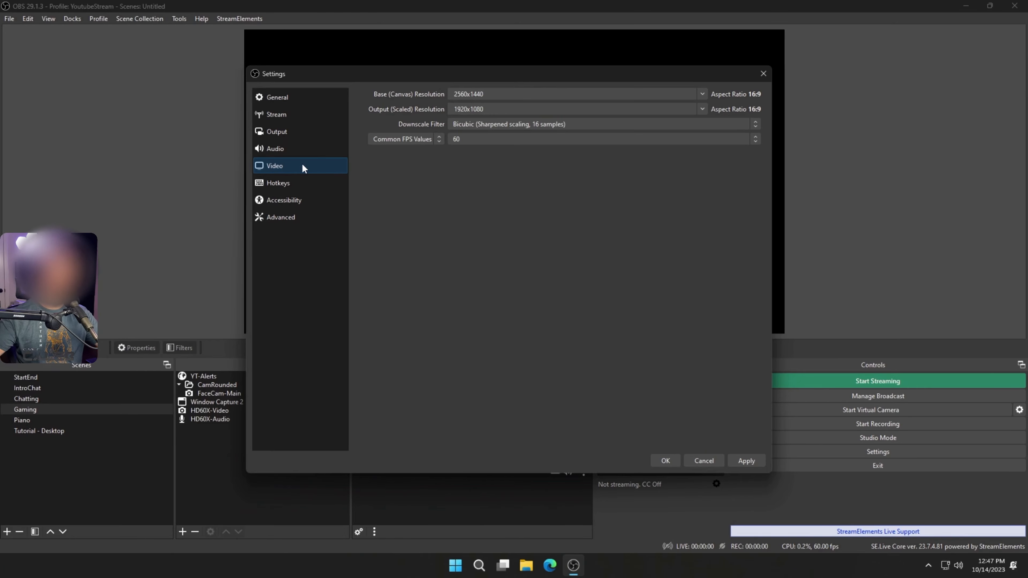
- Set the process priority to High in the advanced settings
left_click(283, 217)
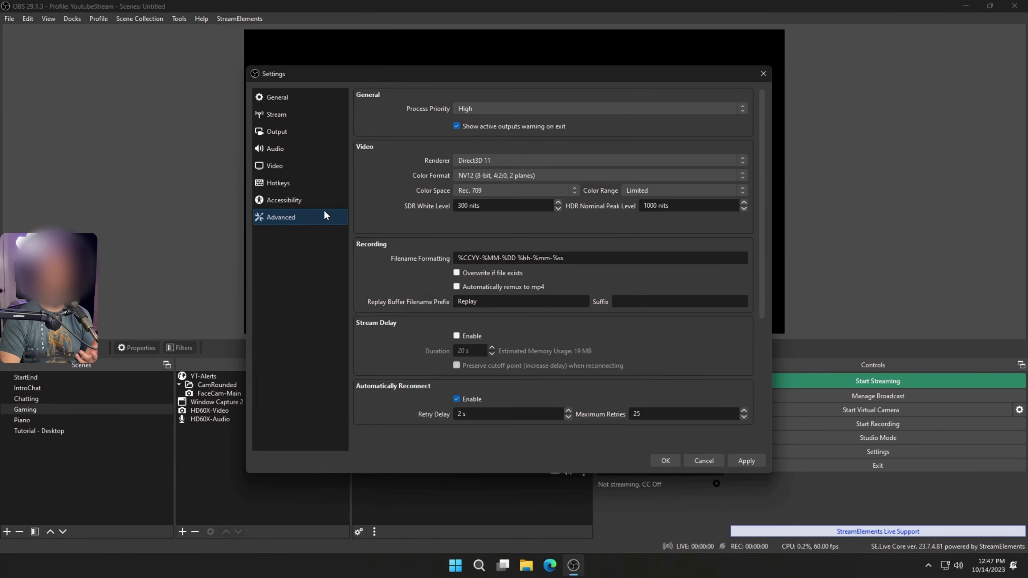
left_click(525, 106)
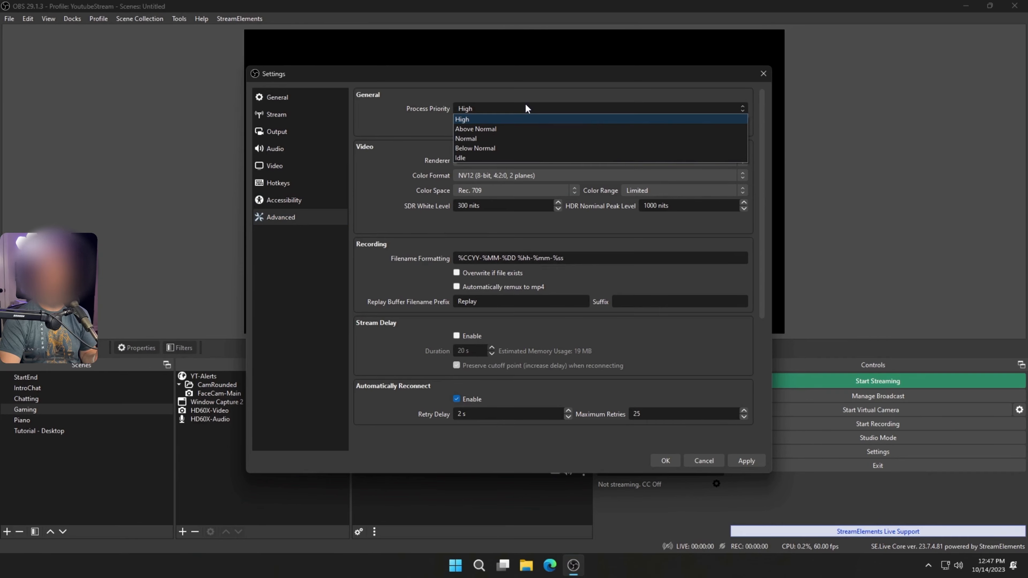
left_click(519, 119)
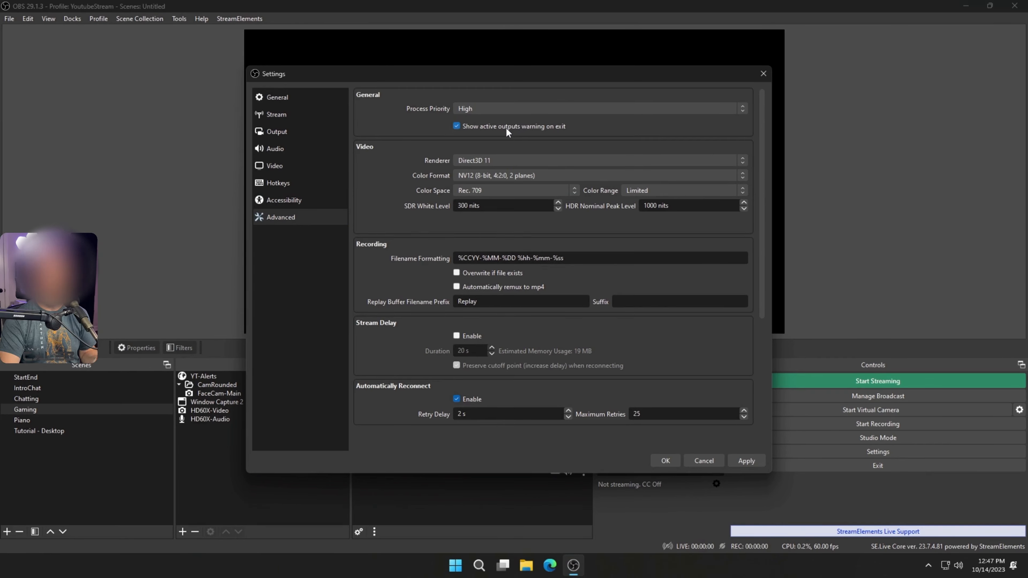